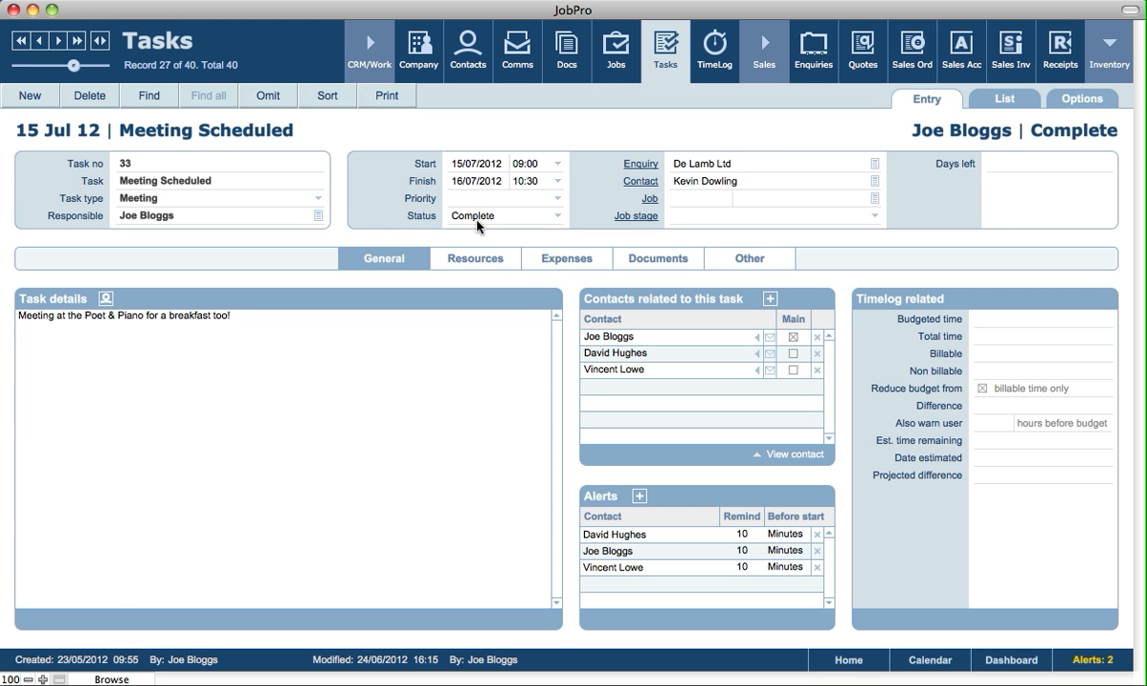
- Show the tasks as a Gantt list and check the start and end dates of the Meeting Scheduled bar
{"action": "left_click", "coordinate": [1005, 100]}
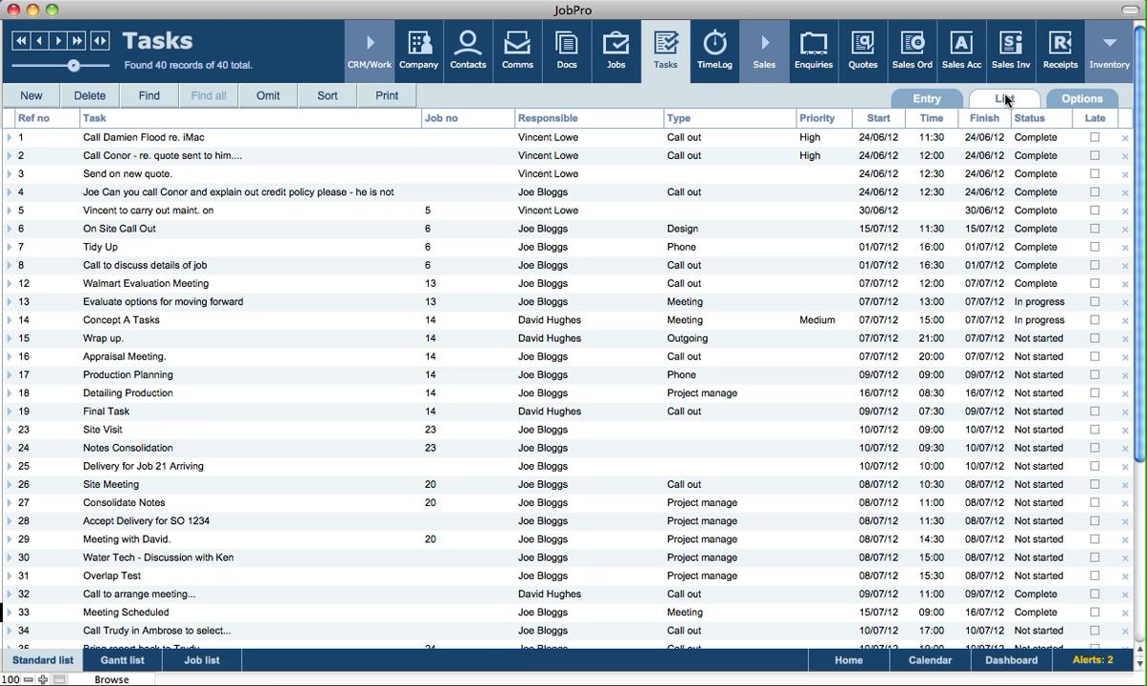
{"action": "left_click", "coordinate": [123, 661]}
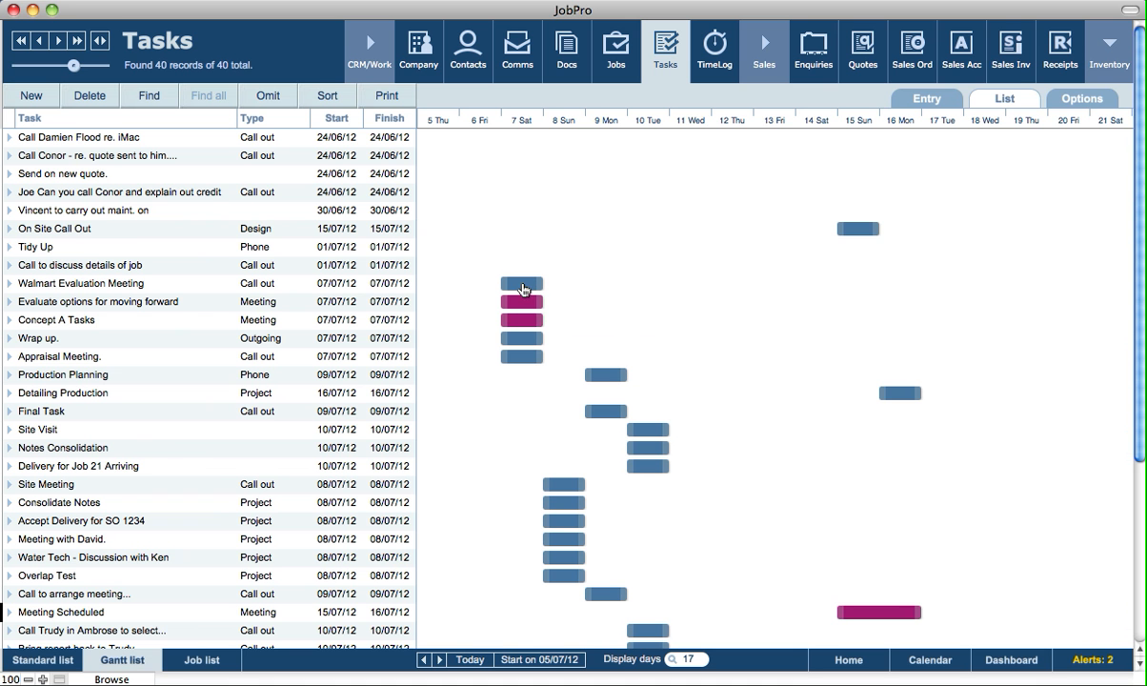
{"action": "mouse_move", "coordinate": [845, 610]}
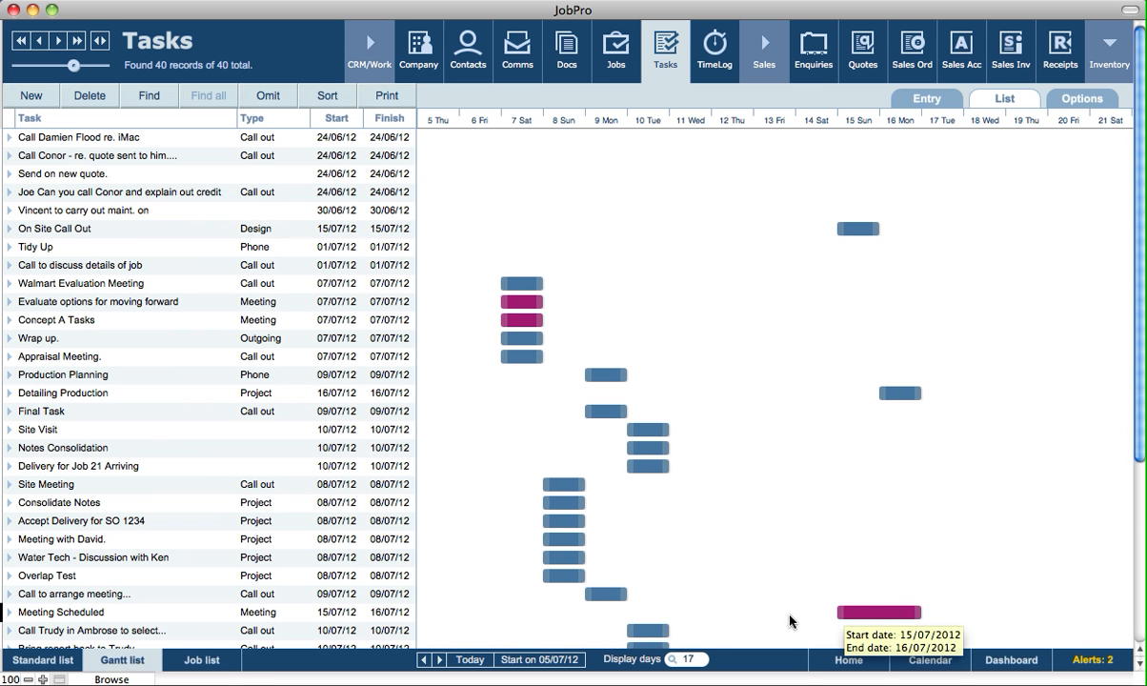
- Reschedule the "Call to arrange meeting..." task on the Gantt chart to start on 14/07/12 and finish on 17/07/12
{"action": "left_click", "coordinate": [606, 594]}
{"action": "left_click_drag", "start_coordinate": [605, 597], "coordinate": [836, 595]}
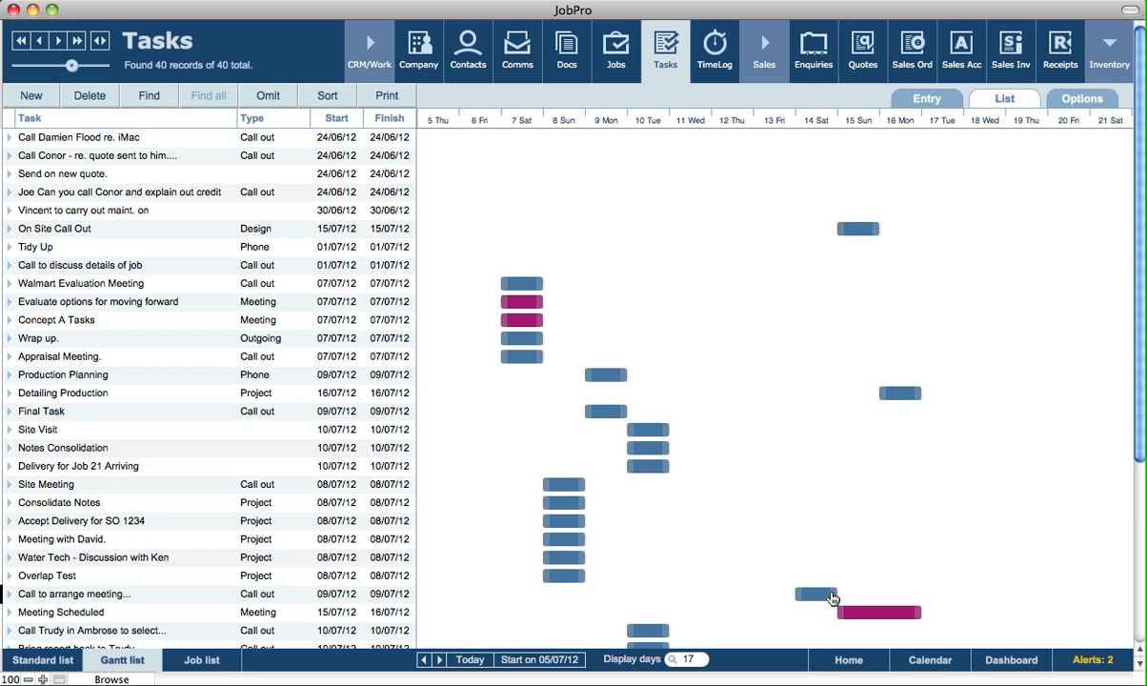
{"action": "left_click_drag", "start_coordinate": [836, 596], "coordinate": [991, 607]}
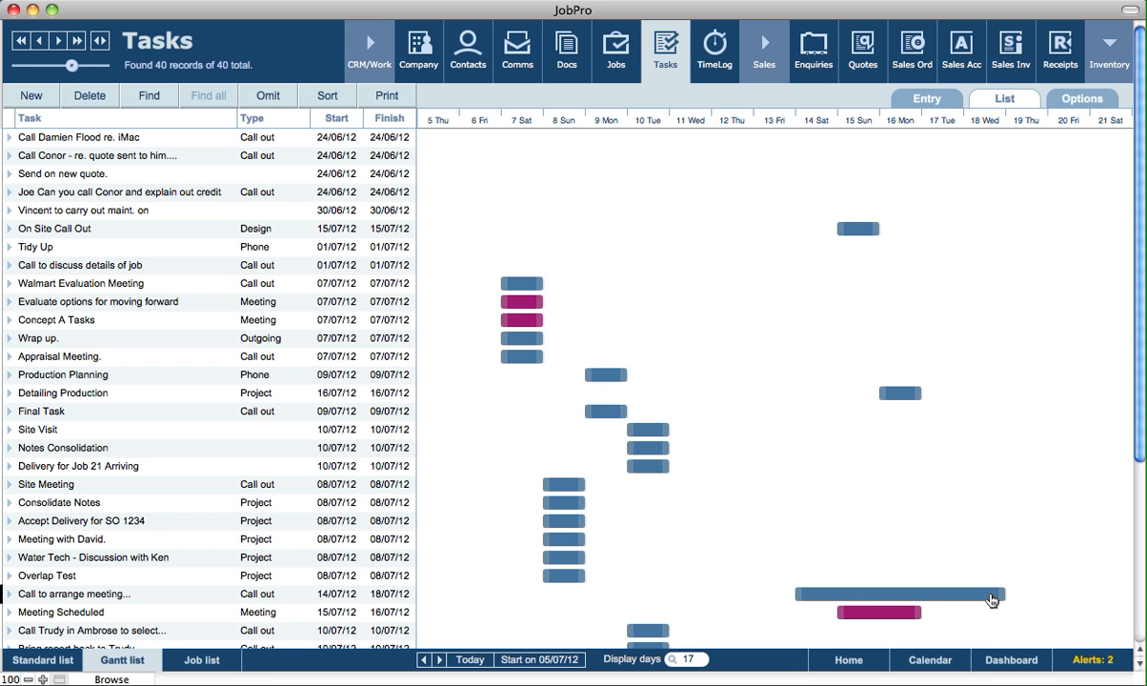
{"action": "left_click_drag", "start_coordinate": [992, 596], "coordinate": [946, 600]}
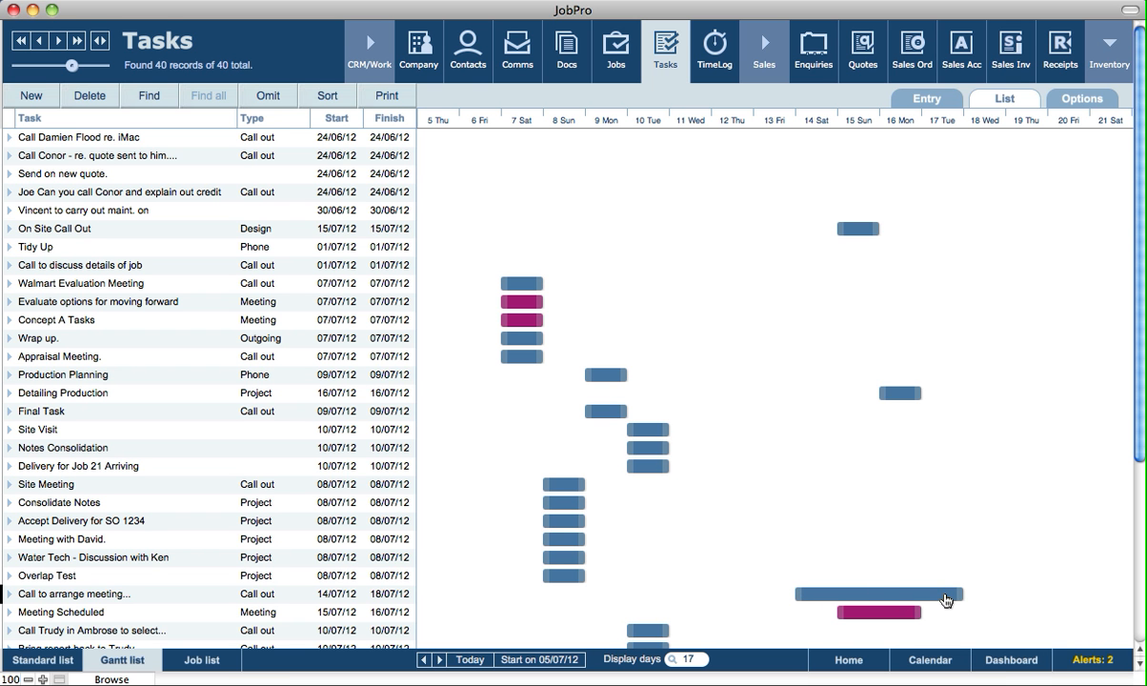
{"action": "double_click", "coordinate": [881, 600]}
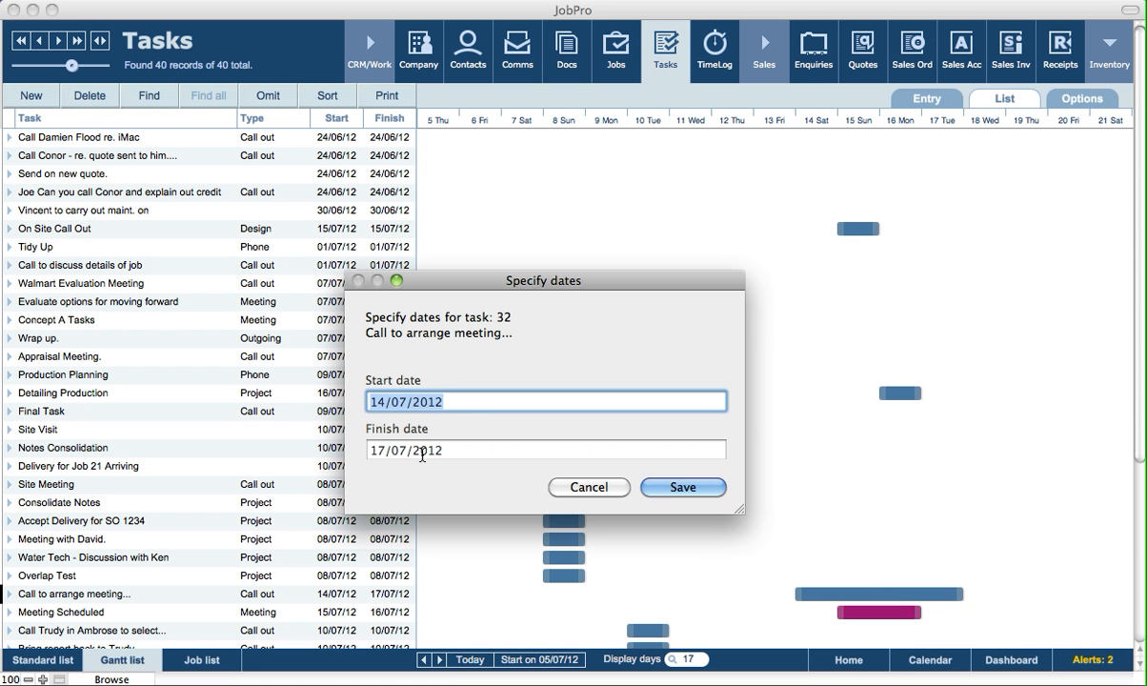
{"action": "left_click", "coordinate": [591, 488]}
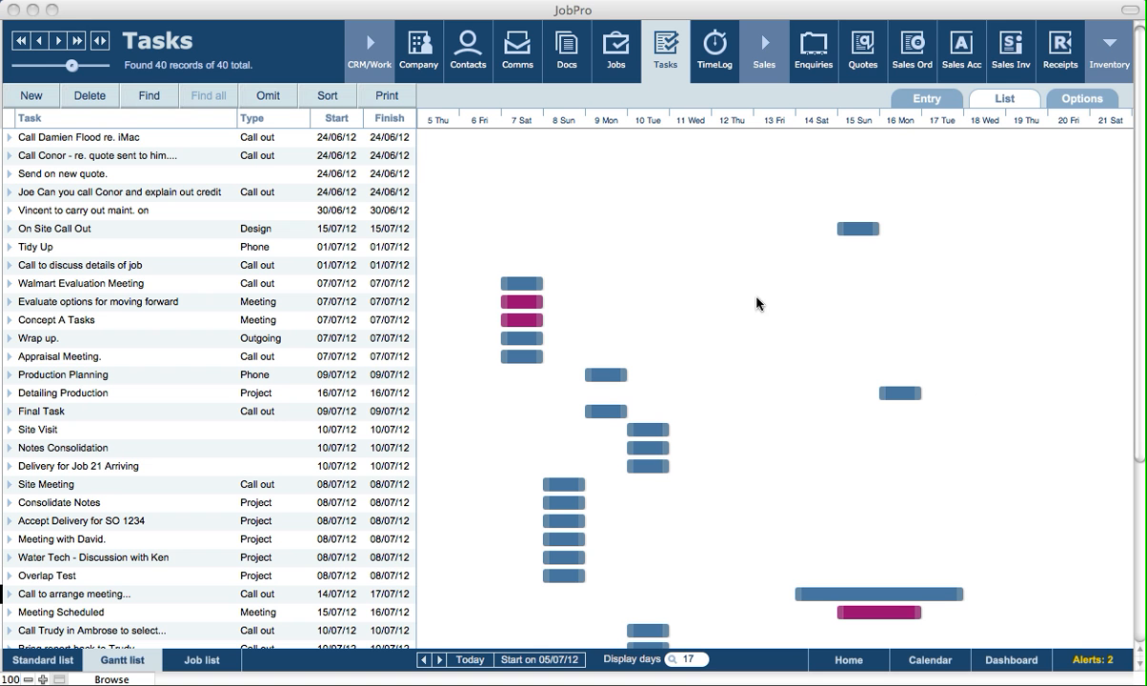
- Set the Gantt chart to display 7 days
{"action": "left_click", "coordinate": [691, 664]}
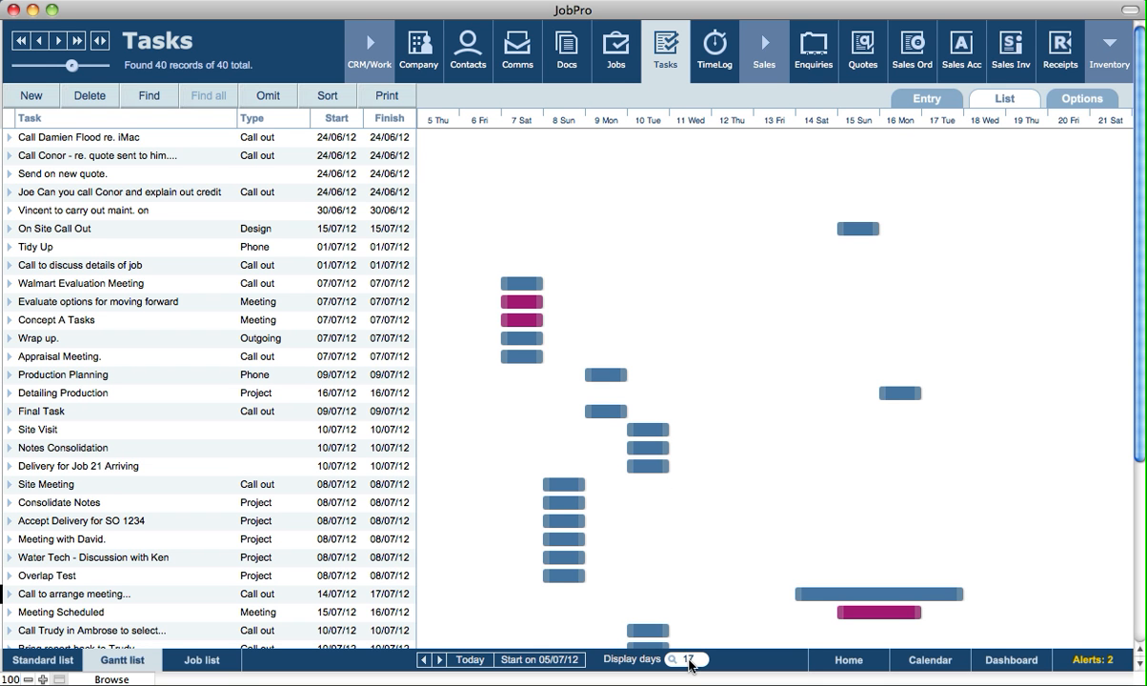
{"action": "double_click", "coordinate": [691, 664]}
{"action": "type", "text": "7"}
{"action": "key", "text": "Return"}
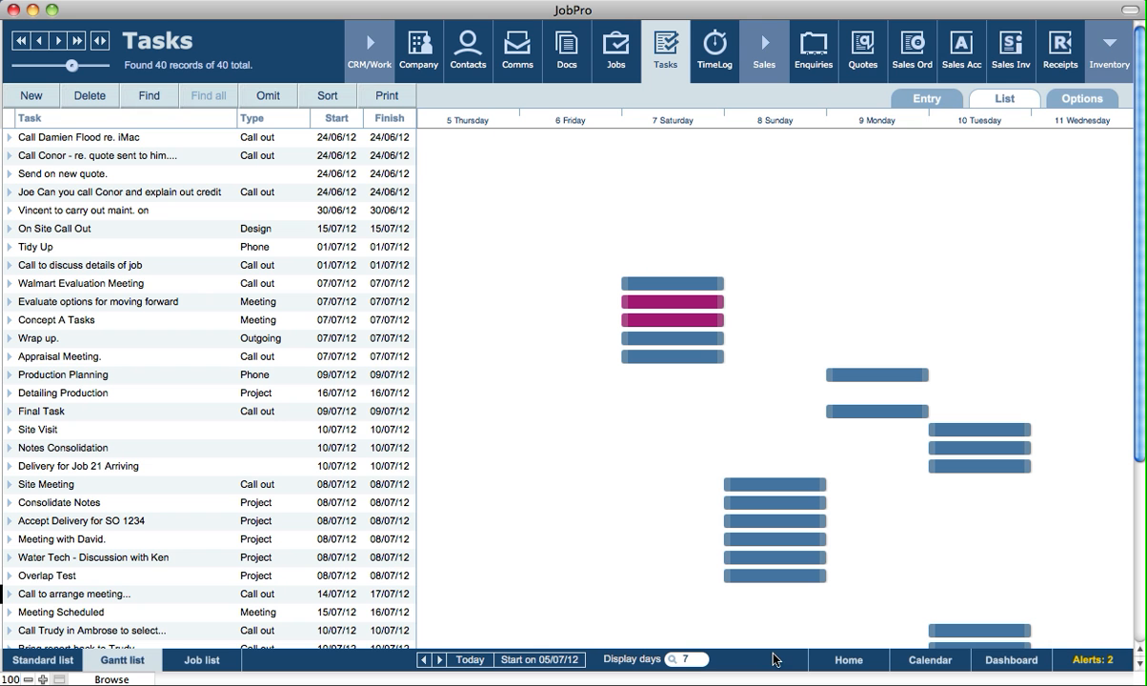
- Set the Gantt chart to display 30 days
{"action": "left_click", "coordinate": [687, 664]}
{"action": "type", "text": "30"}
{"action": "left_click", "coordinate": [789, 532]}
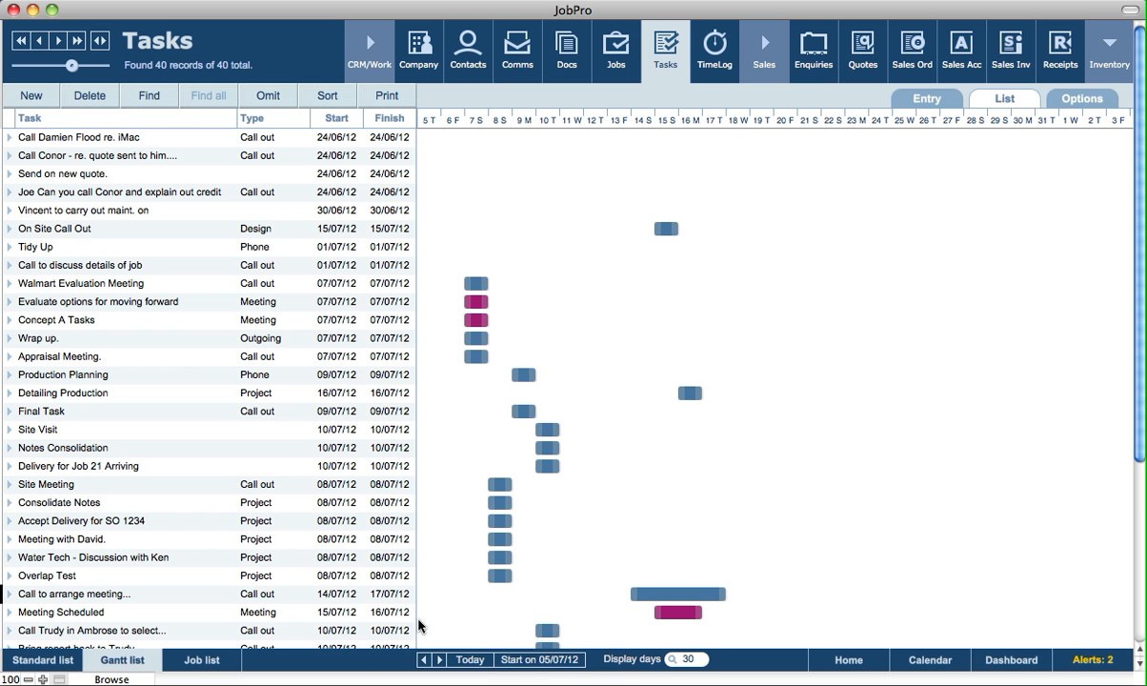
{"action": "left_click", "coordinate": [568, 664]}
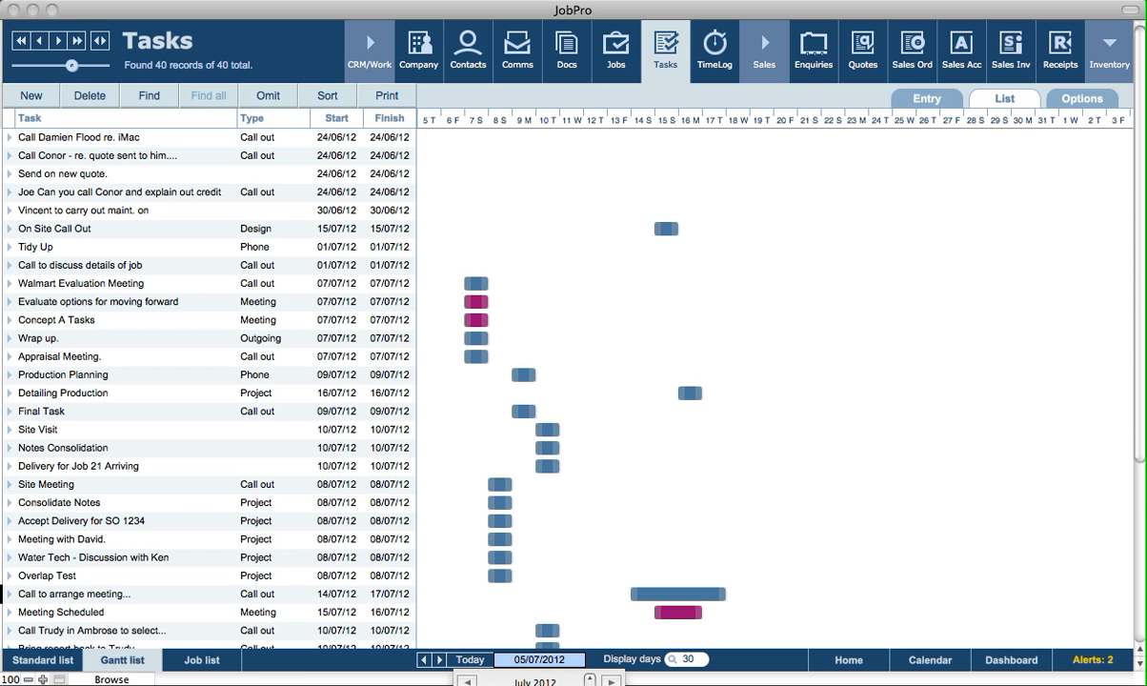
{"action": "left_click", "coordinate": [471, 667]}
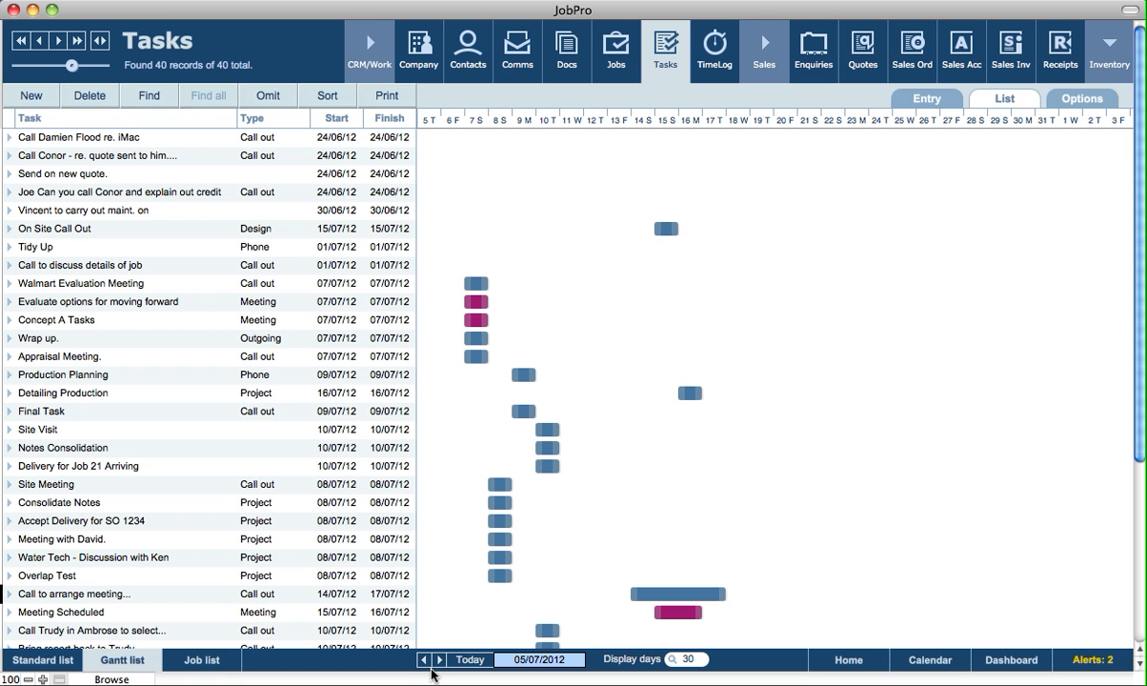
{"action": "left_click", "coordinate": [340, 665]}
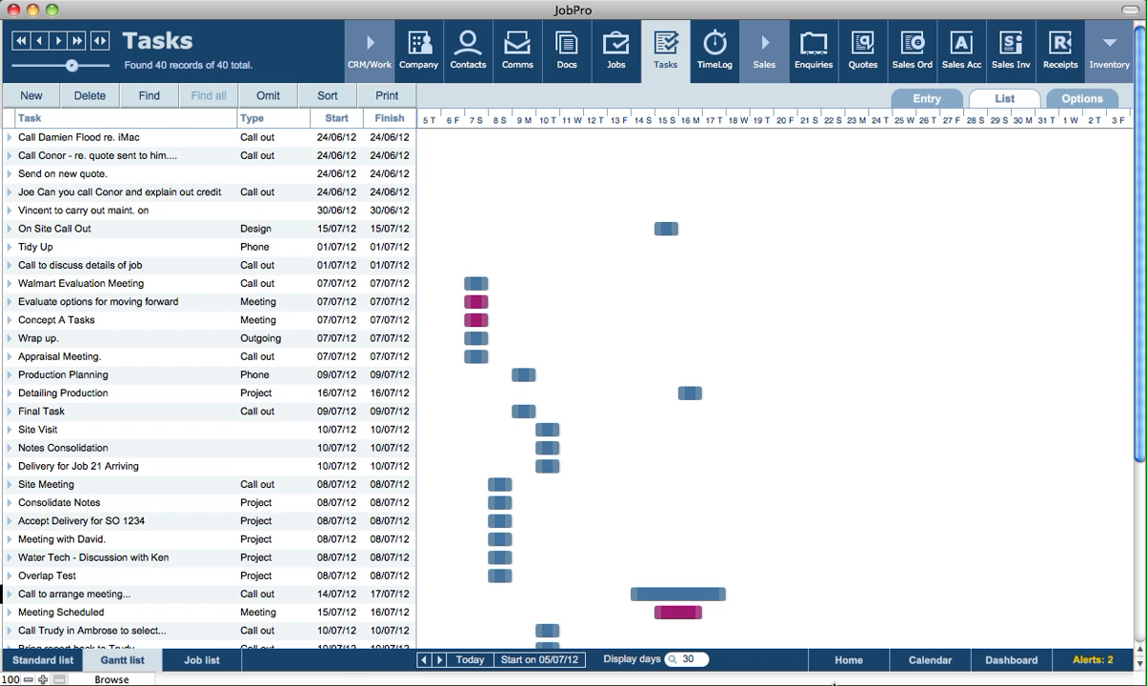
- Open the Task type list for editing in the Lists & Menus section of the system setup
{"action": "left_click", "coordinate": [848, 660]}
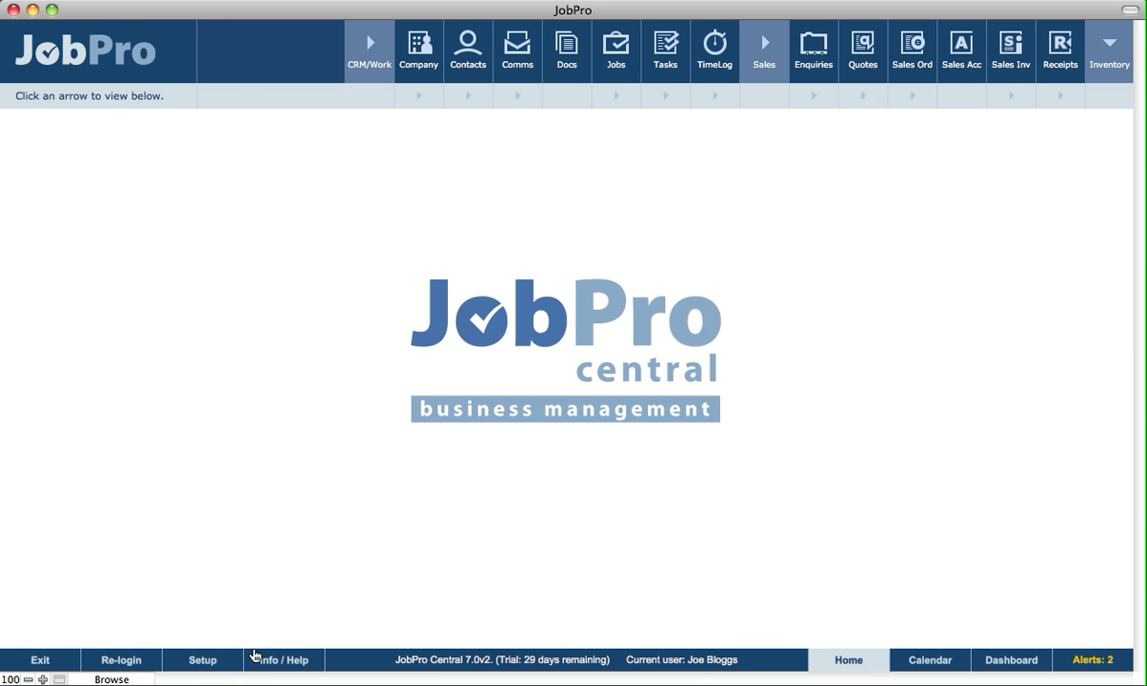
{"action": "left_click", "coordinate": [214, 660]}
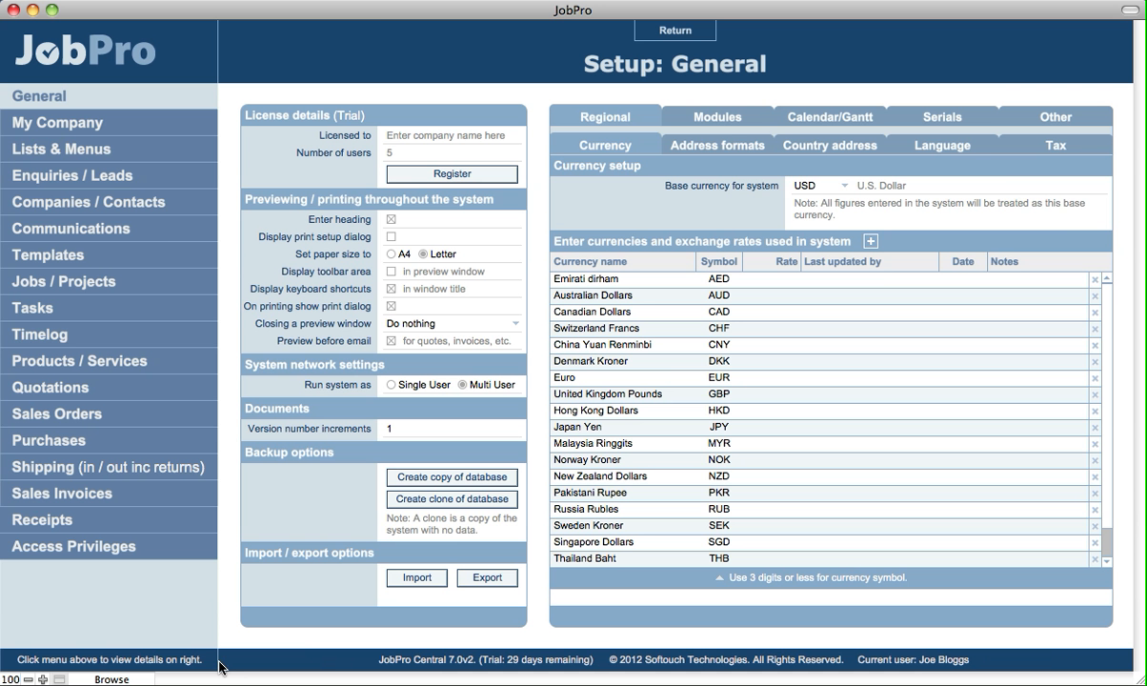
{"action": "left_click", "coordinate": [140, 153]}
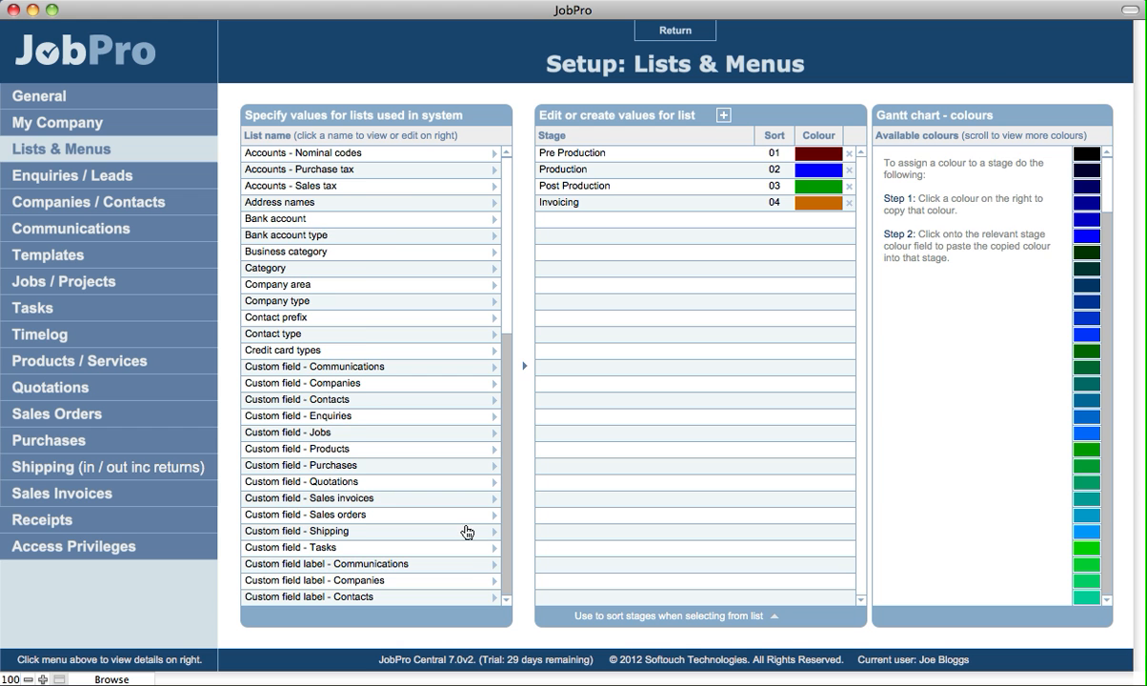
{"action": "left_click", "coordinate": [506, 583]}
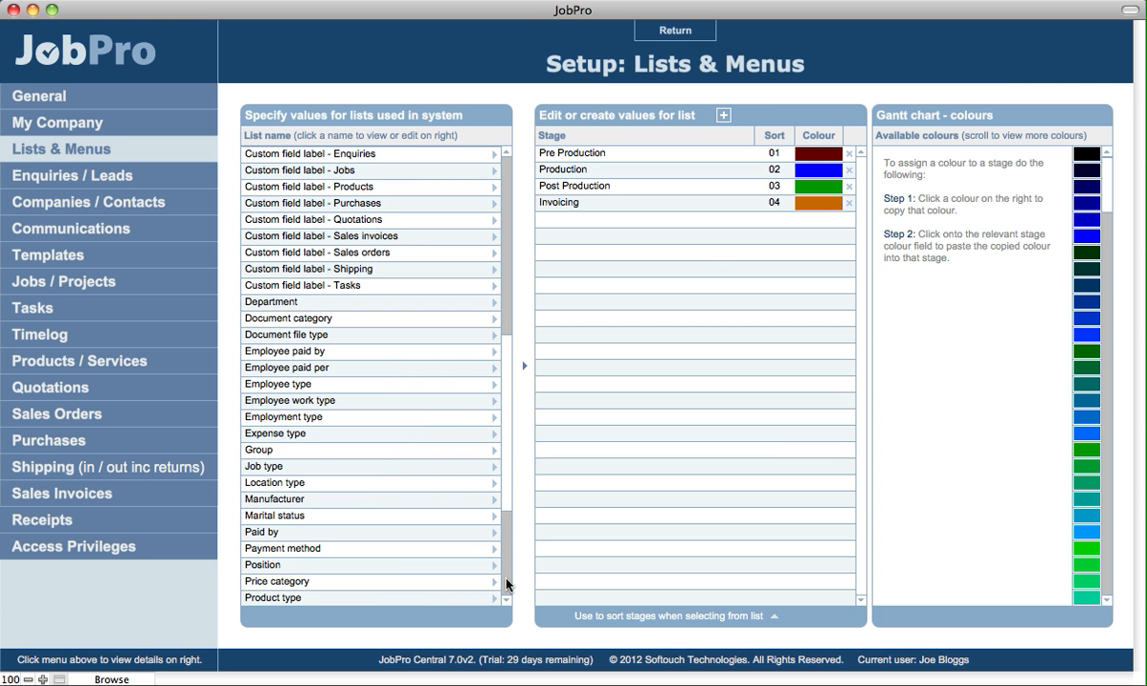
{"action": "left_click", "coordinate": [505, 584]}
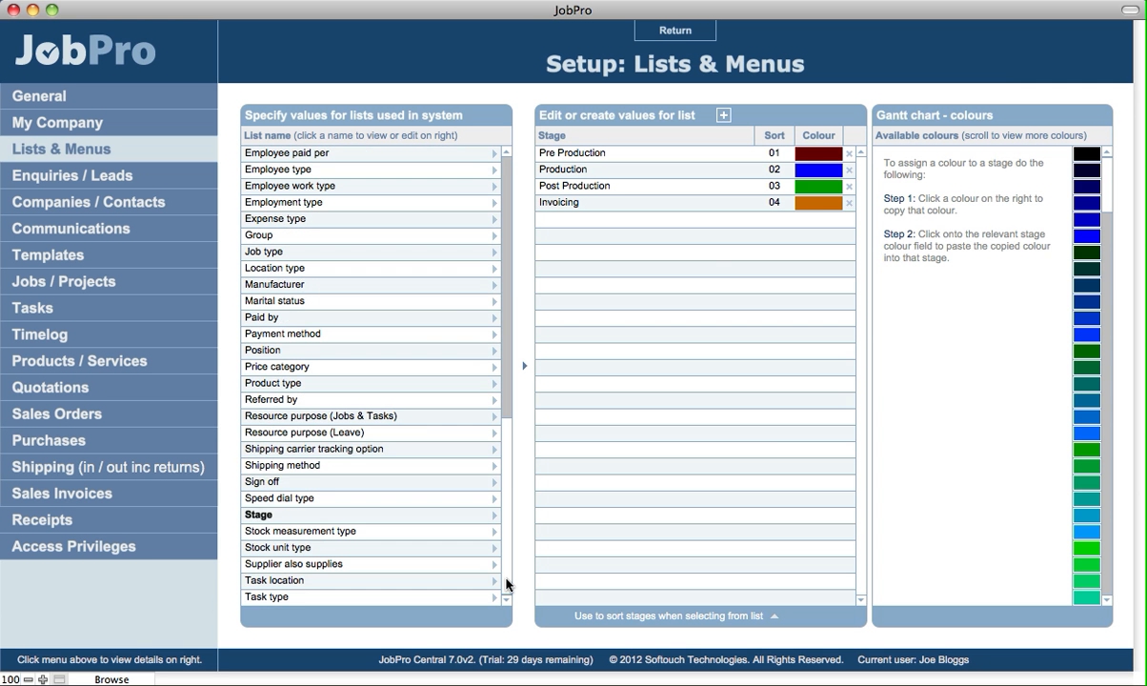
{"action": "left_click", "coordinate": [309, 600]}
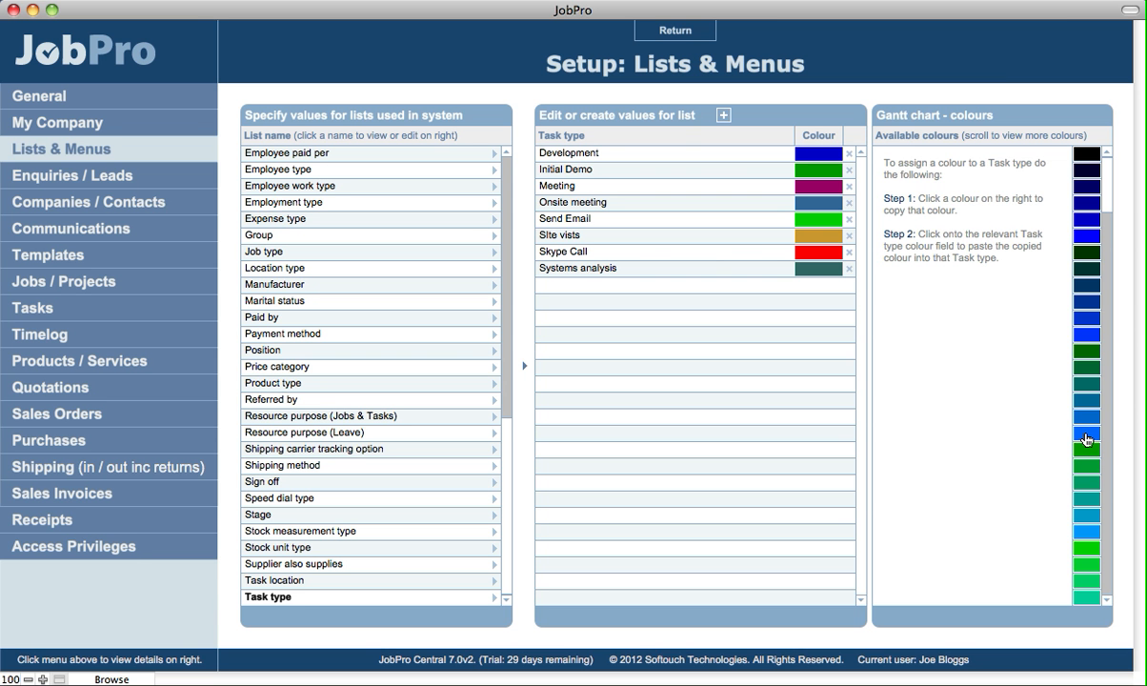
- Assign a bright blue Gantt chart colour to the Systems analysis task type and leave the setup
{"action": "left_click", "coordinate": [817, 273]}
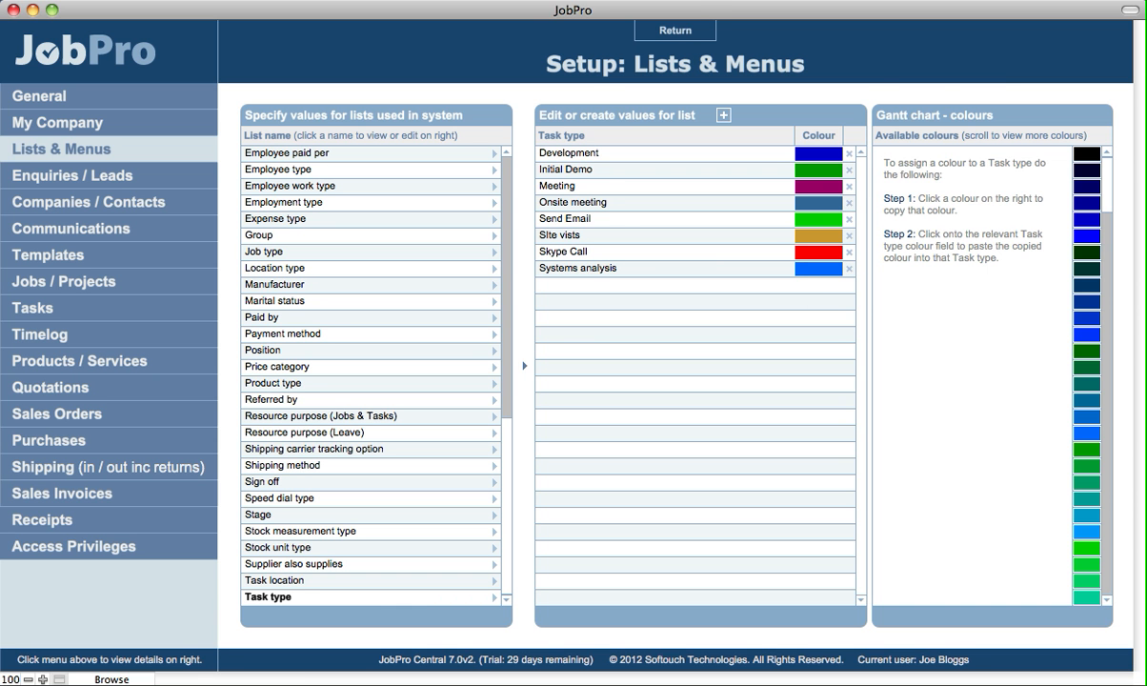
{"action": "left_click", "coordinate": [676, 32]}
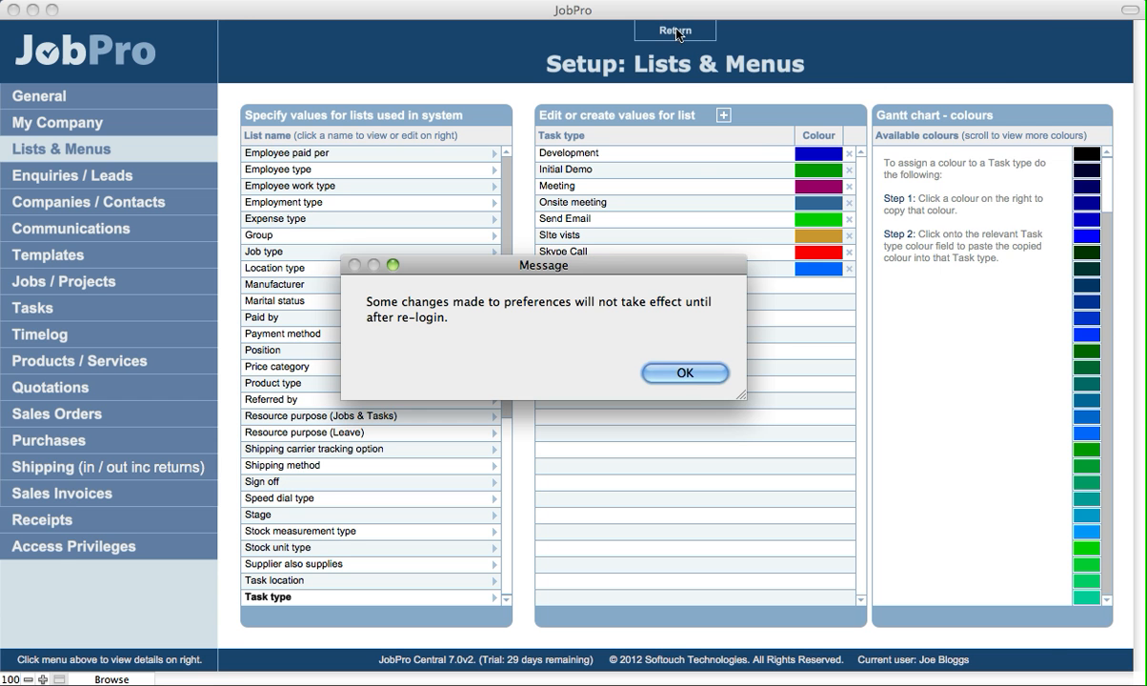
{"action": "left_click", "coordinate": [691, 380]}
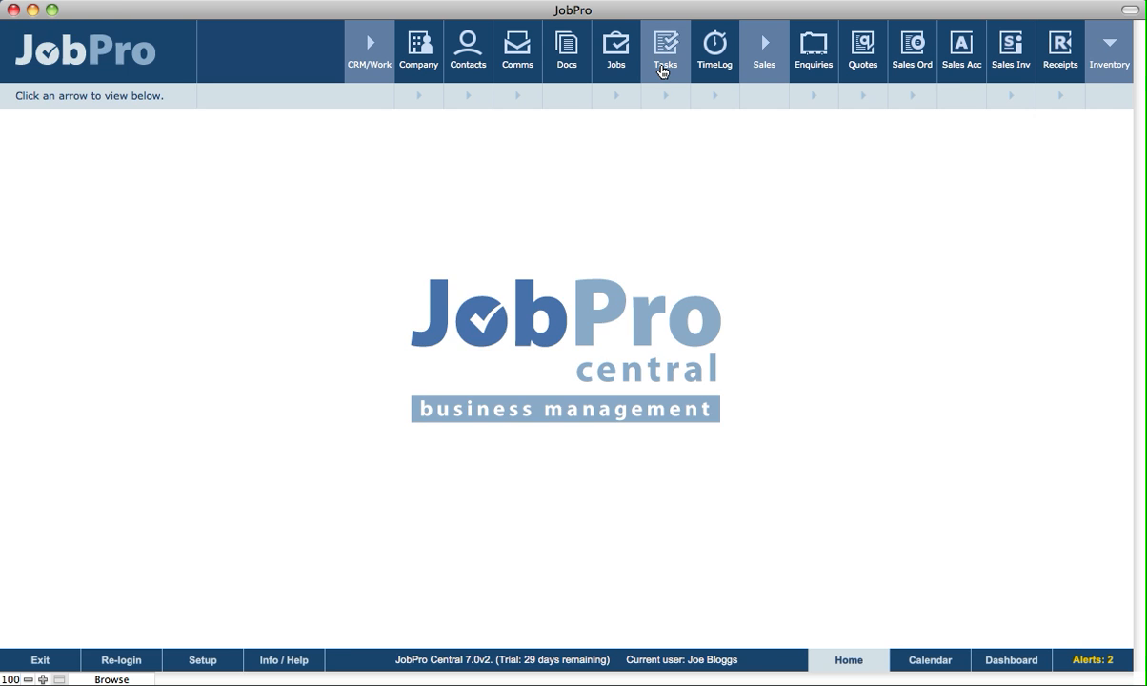
- Preview the printable task month Gantt list for July 2012 from the task options, leaving the heading blank
{"action": "left_click", "coordinate": [662, 69]}
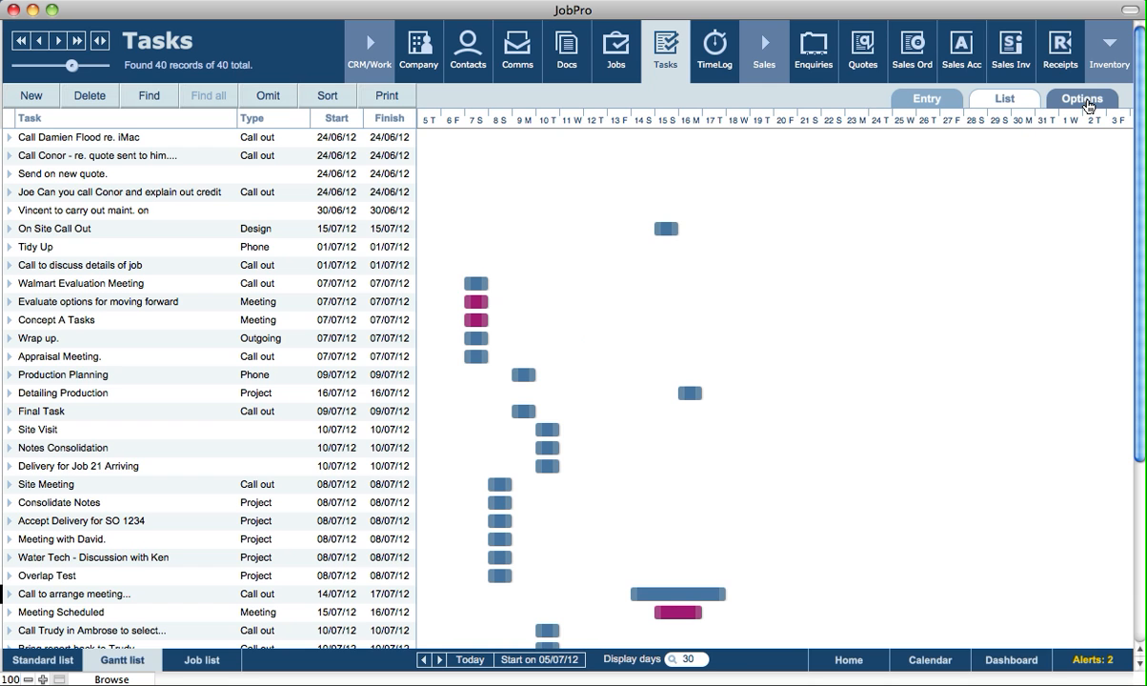
{"action": "left_click", "coordinate": [1082, 99]}
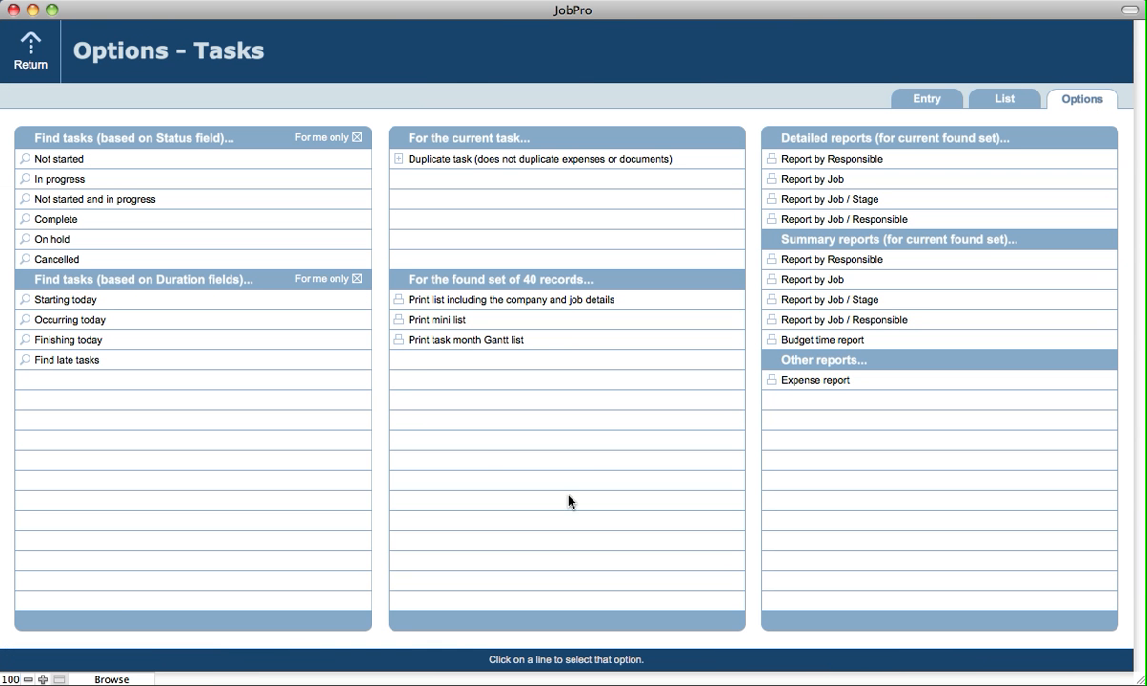
{"action": "left_click", "coordinate": [457, 343]}
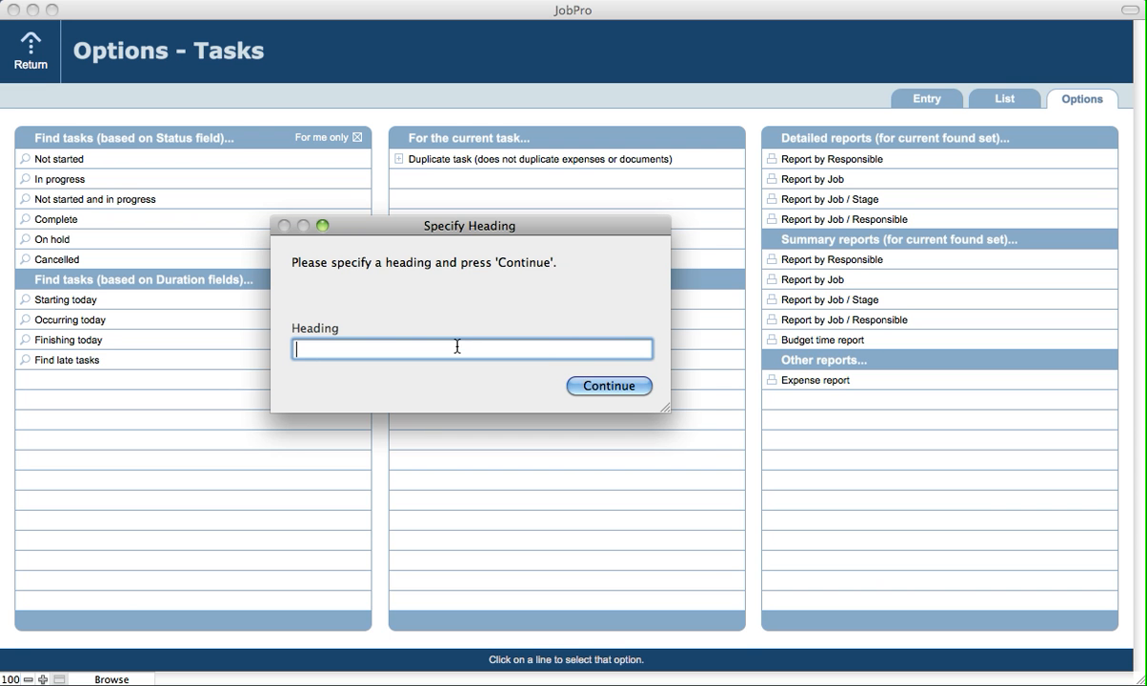
{"action": "left_click", "coordinate": [610, 386]}
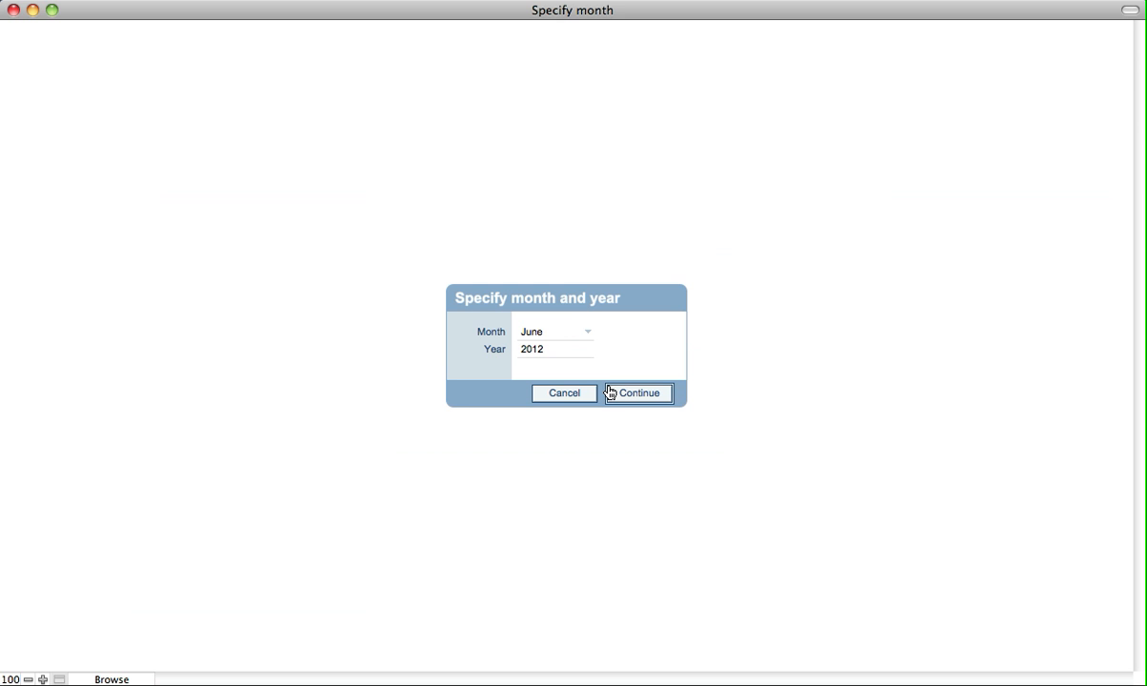
{"action": "left_click", "coordinate": [553, 333]}
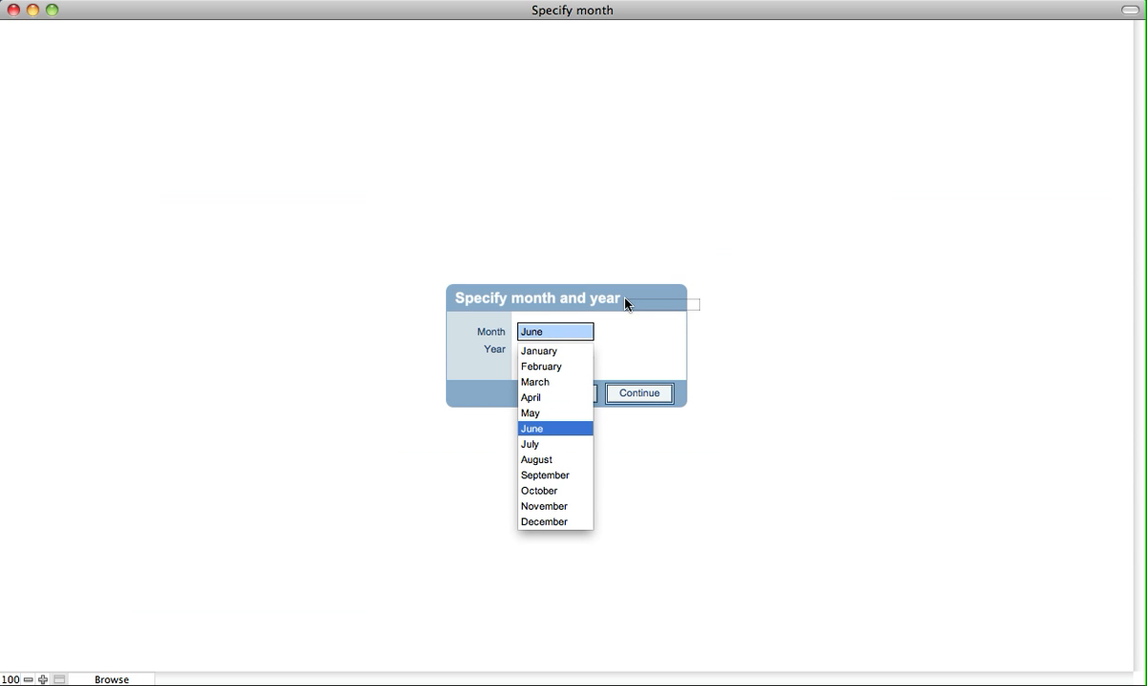
{"action": "left_click", "coordinate": [543, 445]}
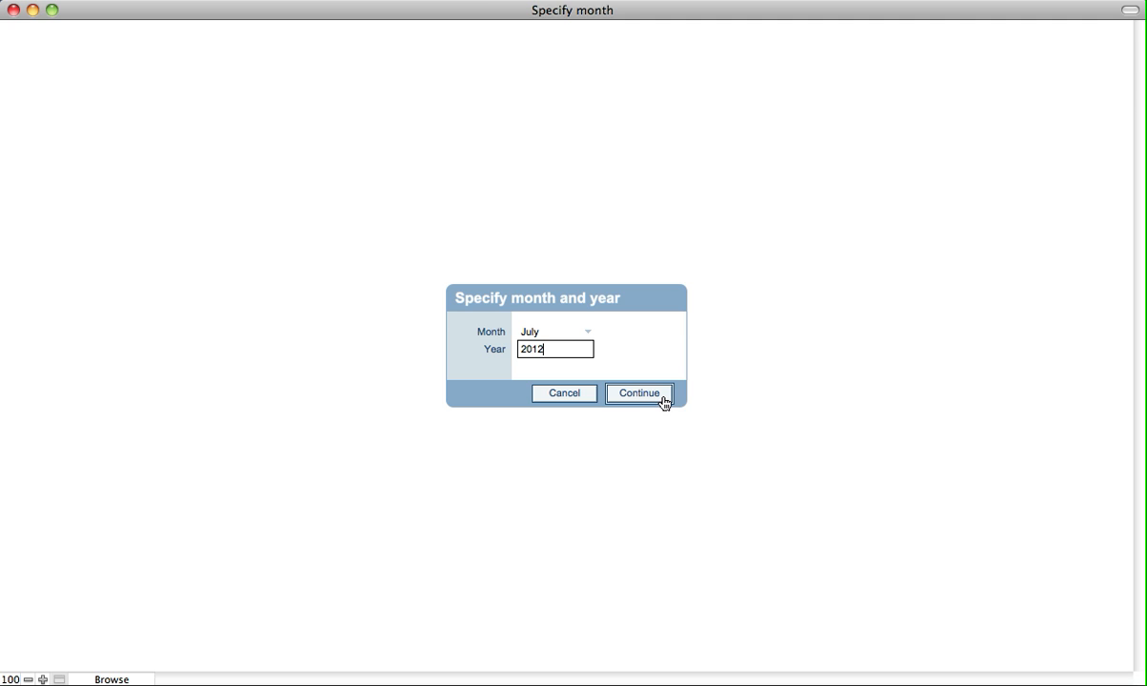
{"action": "left_click", "coordinate": [654, 397]}
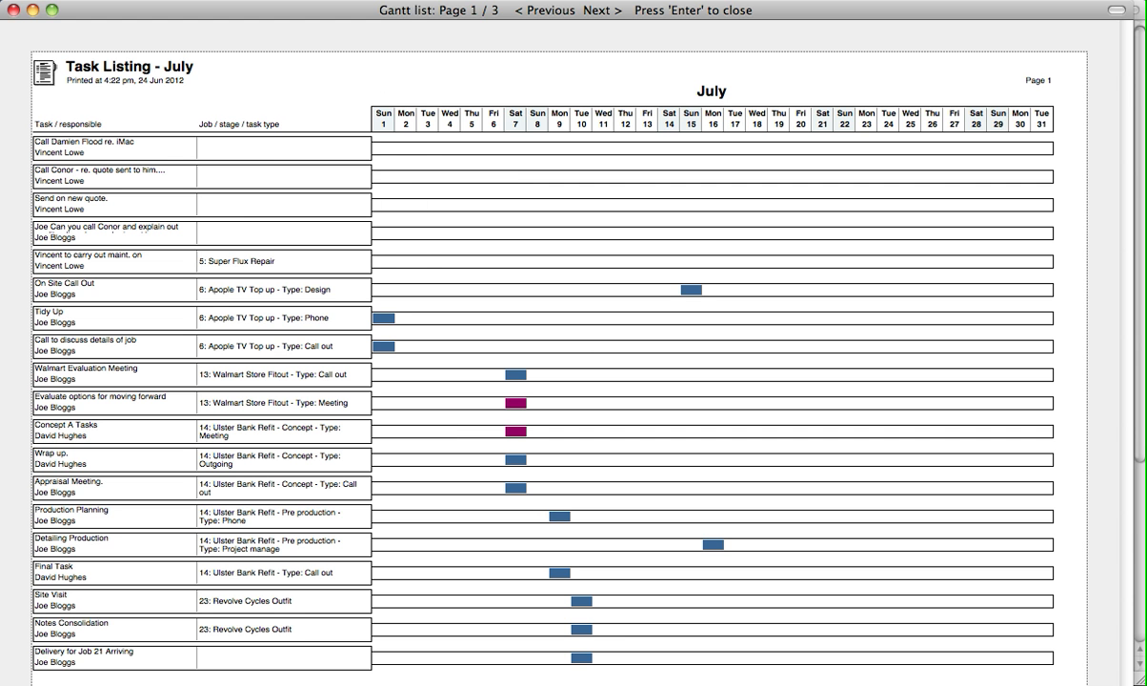
- Examine the print, PDF, email and export options for the Gantt list preview, and close the preview
{"action": "left_click", "coordinate": [238, 0]}
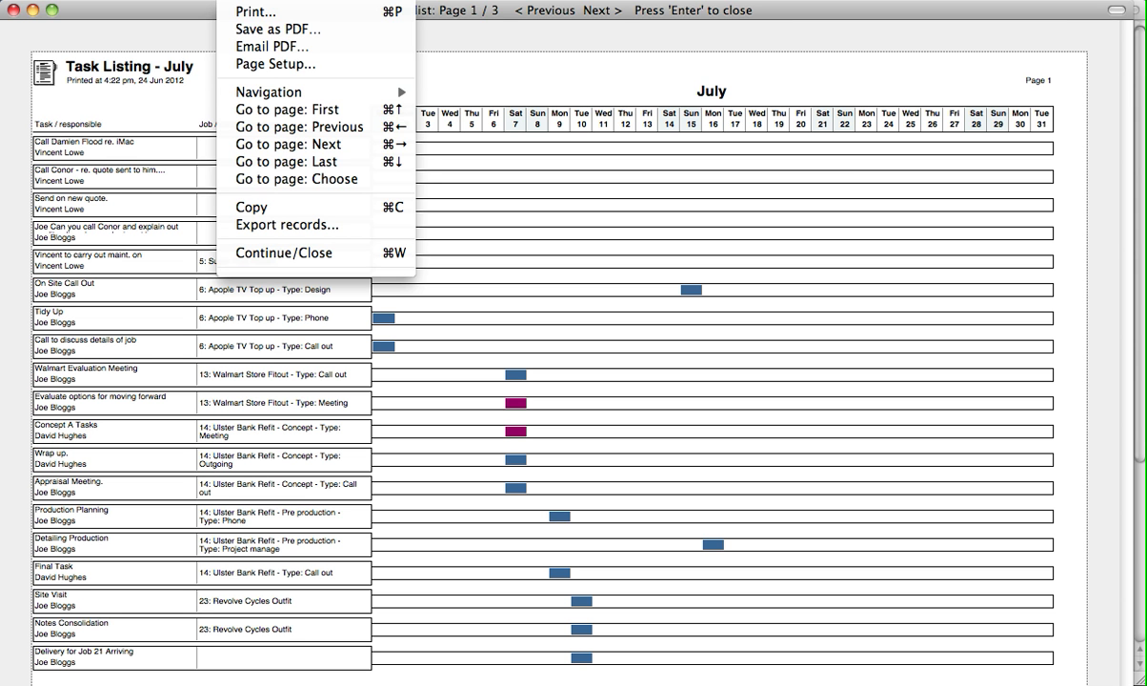
{"action": "left_click", "coordinate": [391, 0]}
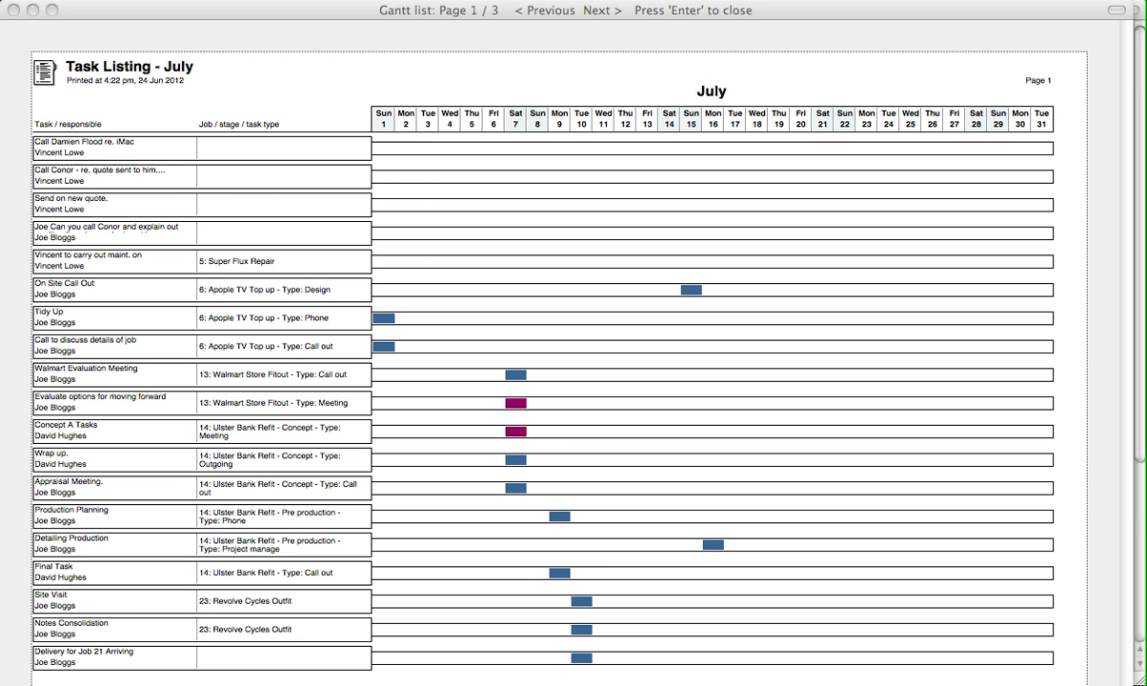
{"action": "left_click", "coordinate": [704, 69]}
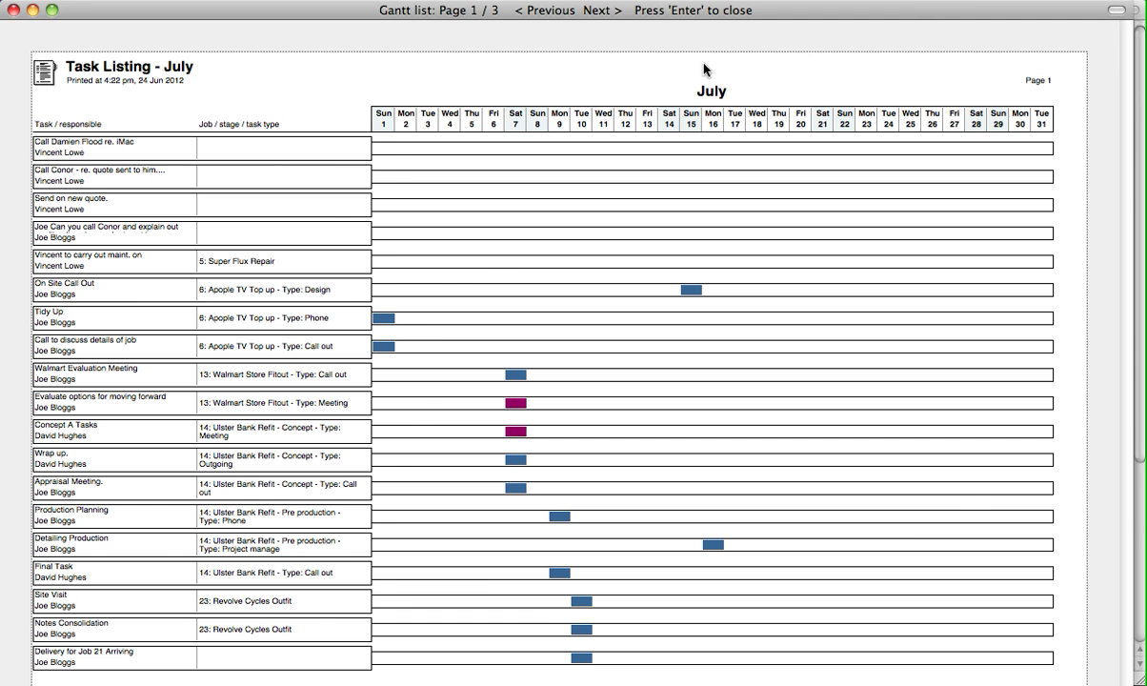
{"action": "key", "text": "Return"}
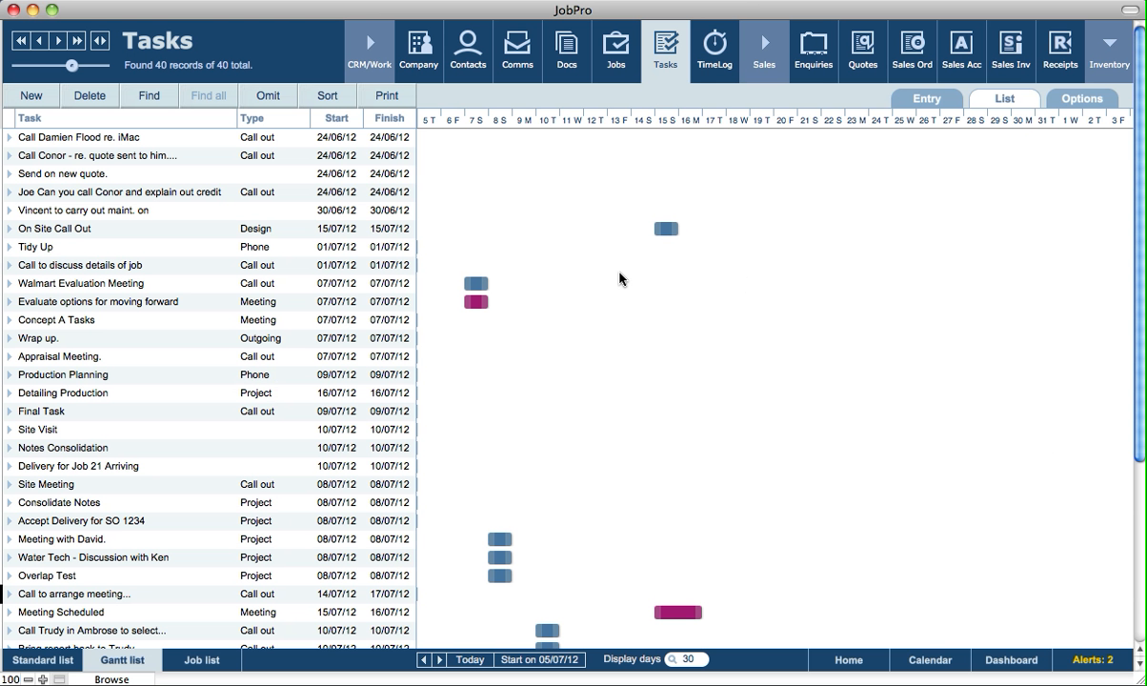